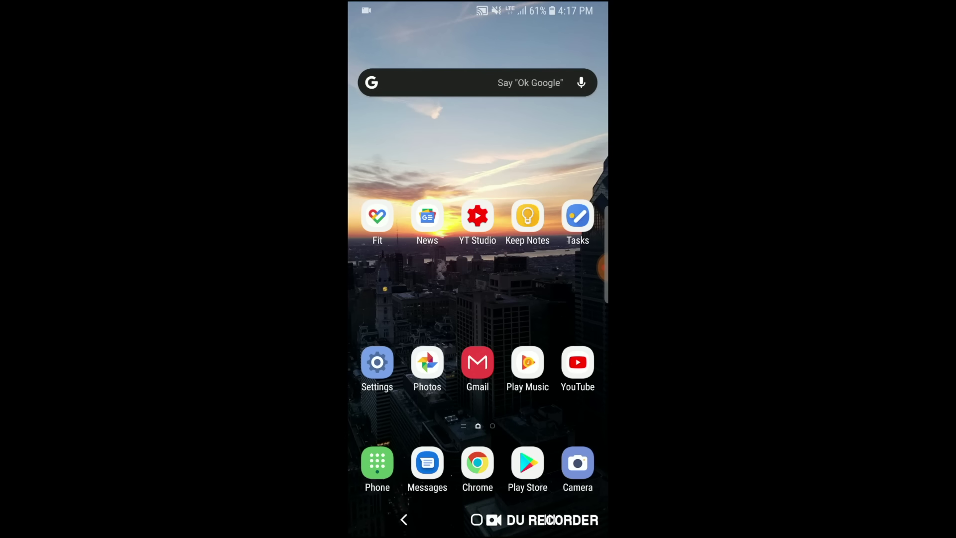
- Paste the copied androidsage.com Google Camera v6.1 Pixel 3 mod link into Chrome and load it
click(478, 463)
click(470, 184)
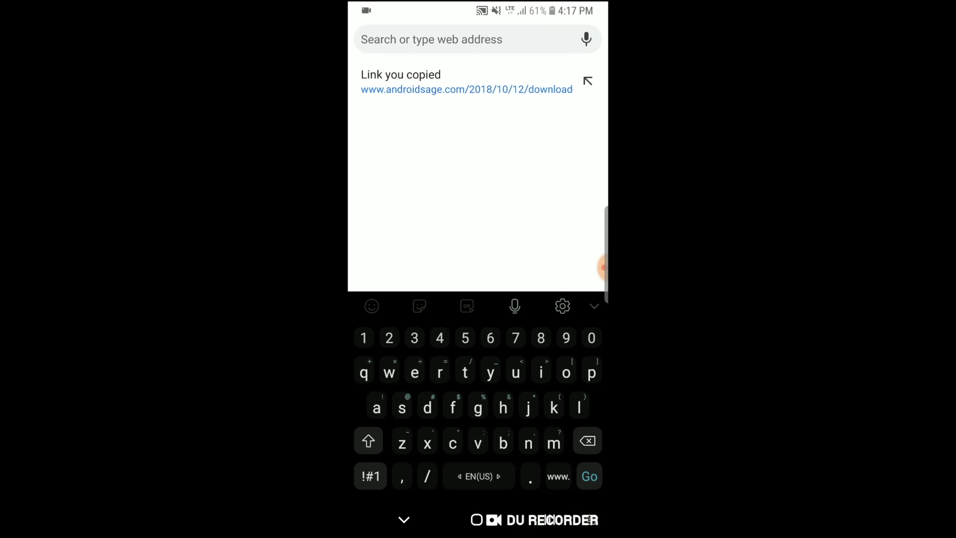
click(419, 39)
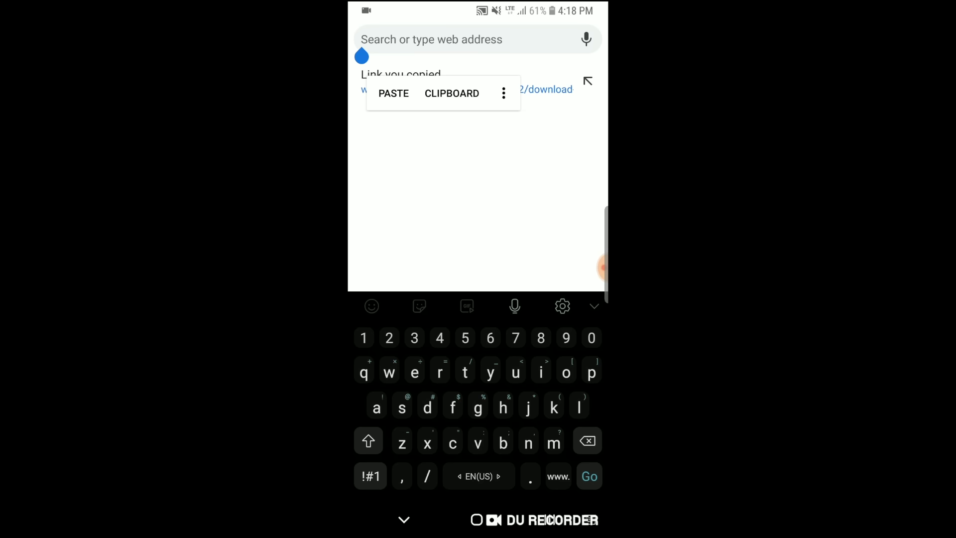
click(394, 93)
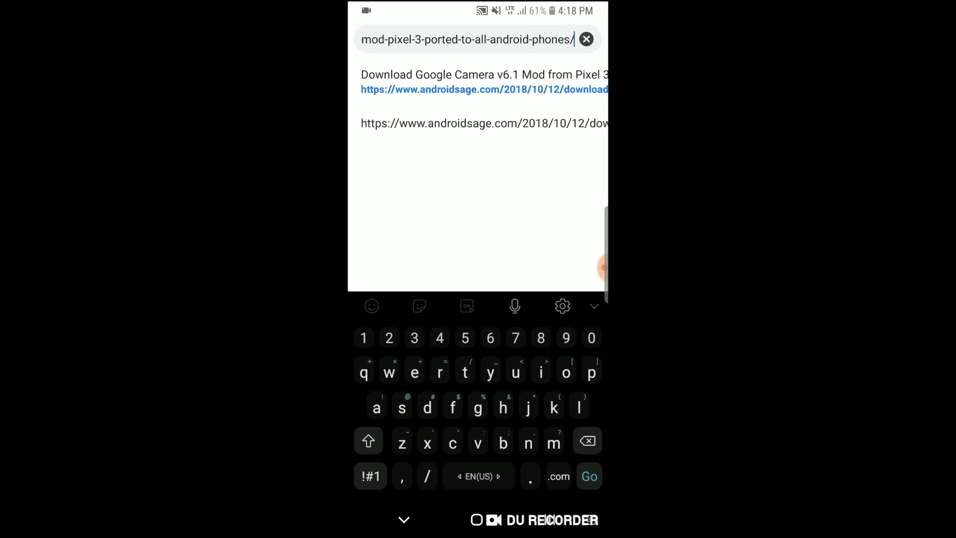
click(478, 81)
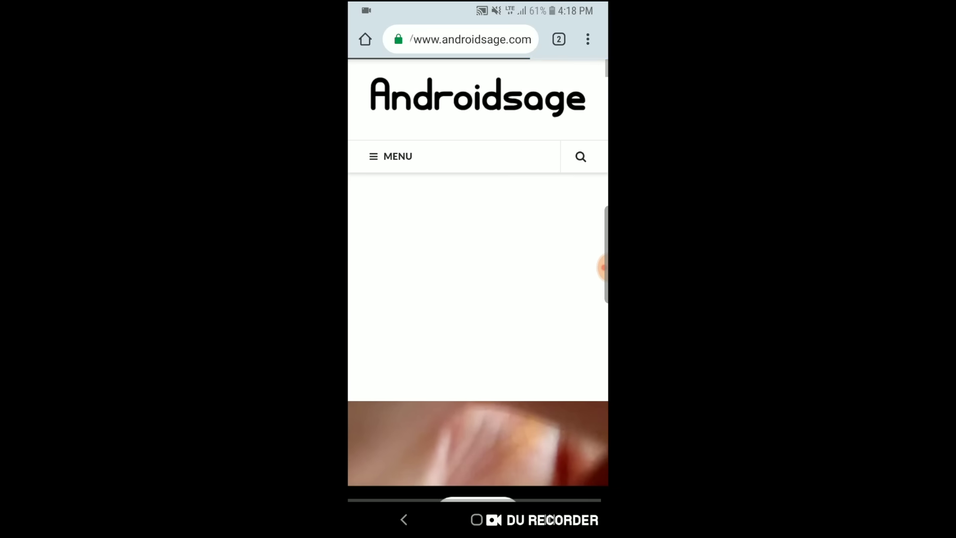
scroll(479, 299, down, 3)
scroll(478, 299, down, 10)
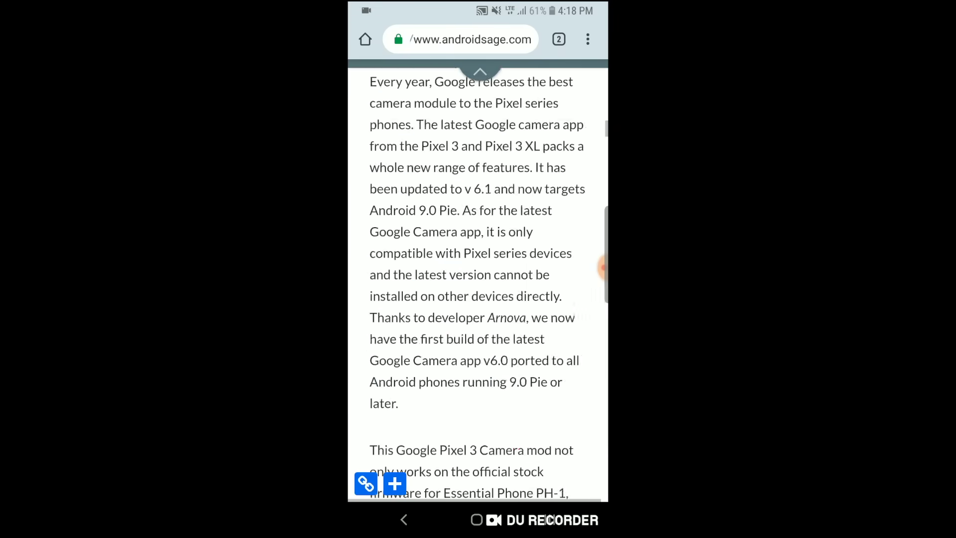
scroll(478, 300, up, 2)
scroll(478, 299, up, 4)
scroll(479, 299, down, 10)
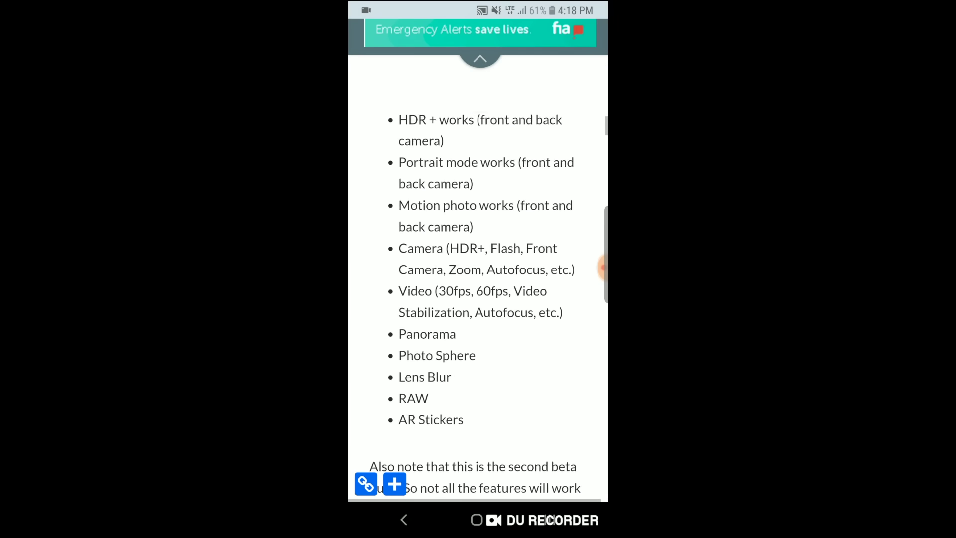
scroll(479, 299, down, 3)
scroll(479, 299, down, 3)
scroll(478, 299, down, 5)
scroll(478, 299, down, 4)
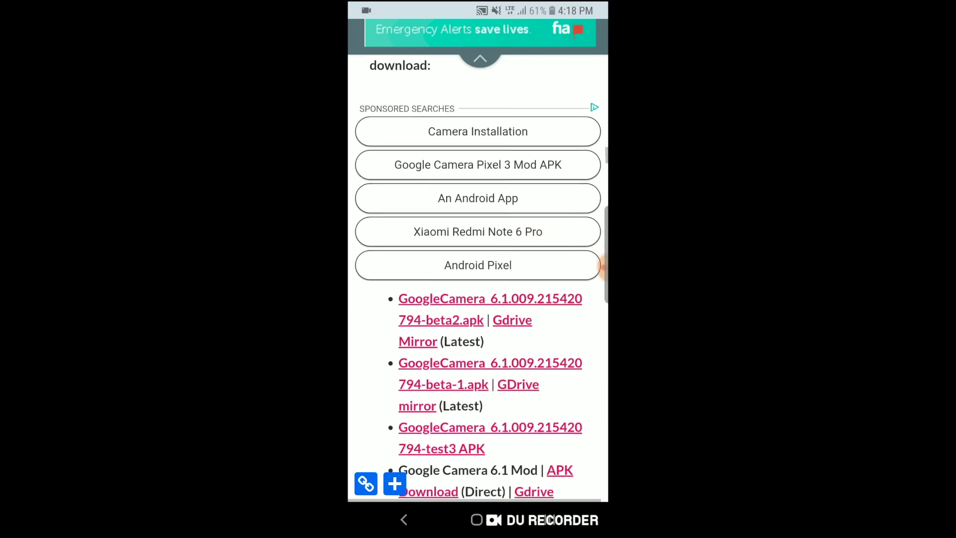
scroll(479, 299, down, 5)
scroll(478, 300, down, 2)
scroll(479, 300, down, 4)
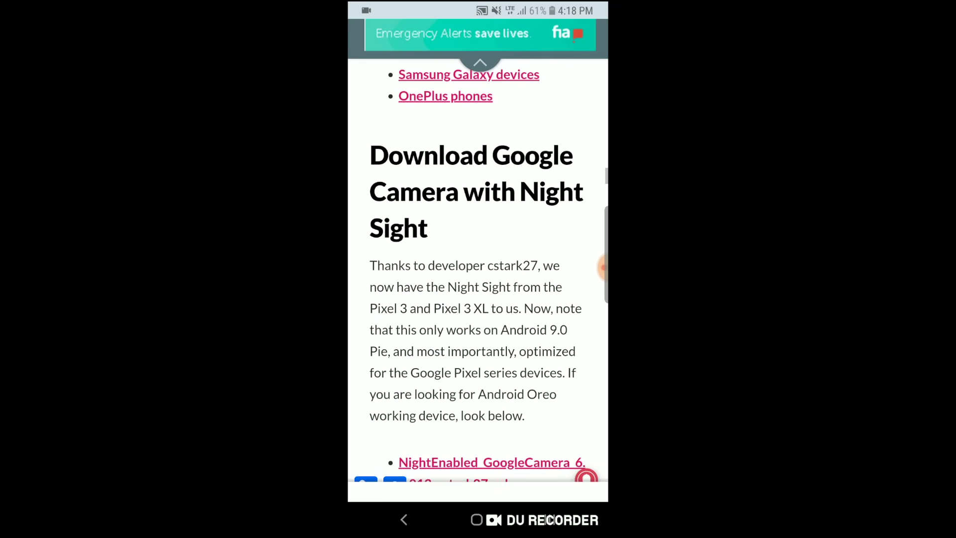
scroll(479, 299, down, 2)
scroll(478, 298, down, 4)
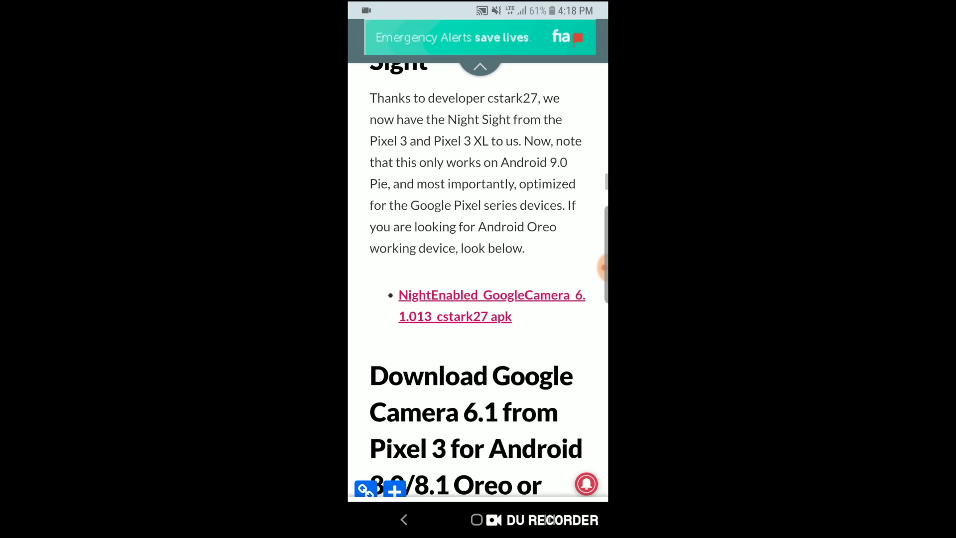
scroll(478, 299, down, 1)
scroll(478, 300, down, 3)
scroll(478, 299, down, 1)
scroll(478, 299, down, 1)
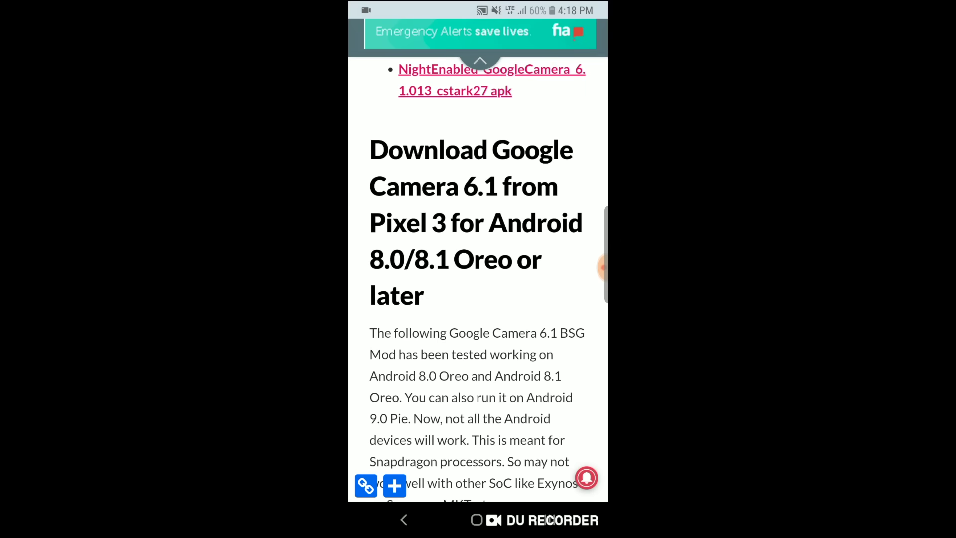
scroll(478, 298, down, 2)
scroll(479, 299, down, 1)
scroll(478, 299, up, 1)
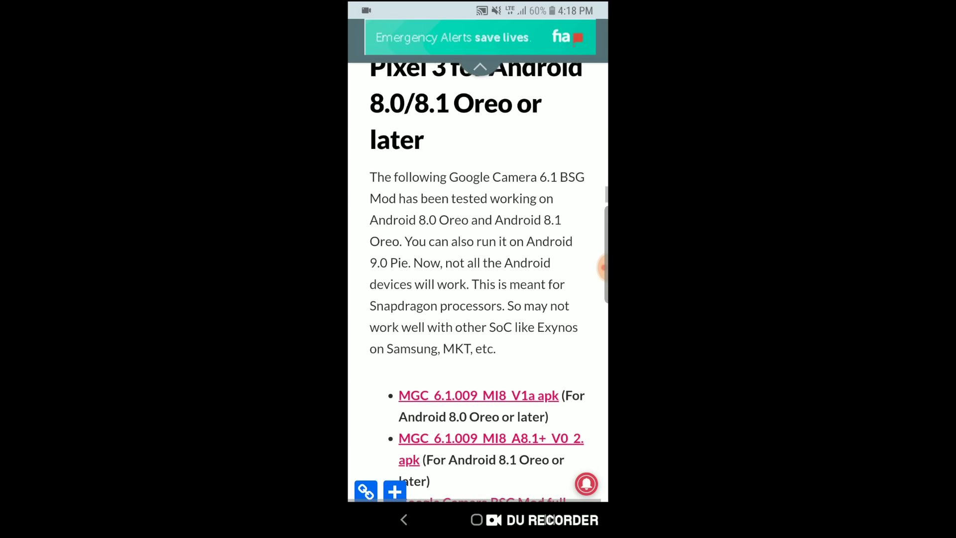
scroll(478, 299, up, 2)
scroll(478, 299, up, 1)
scroll(479, 299, down, 1)
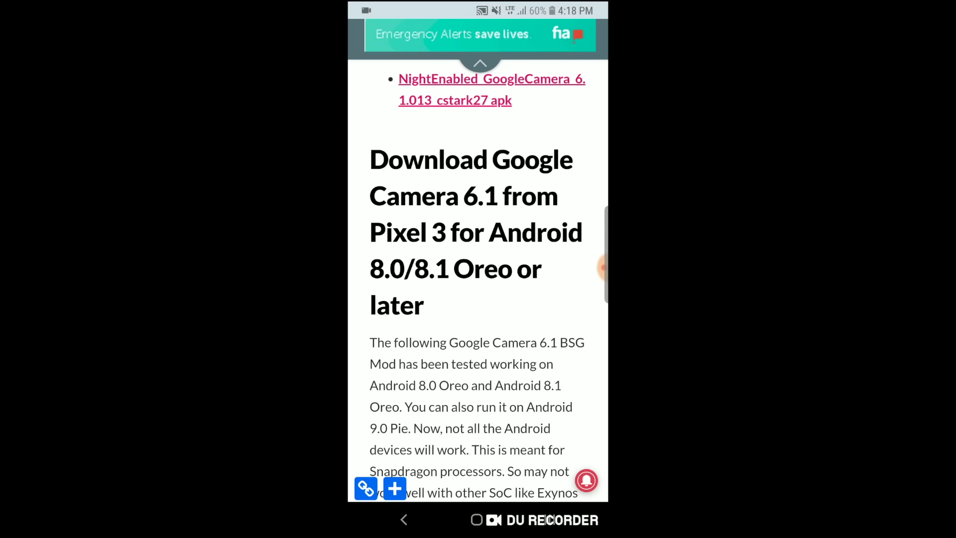
scroll(479, 299, down, 1)
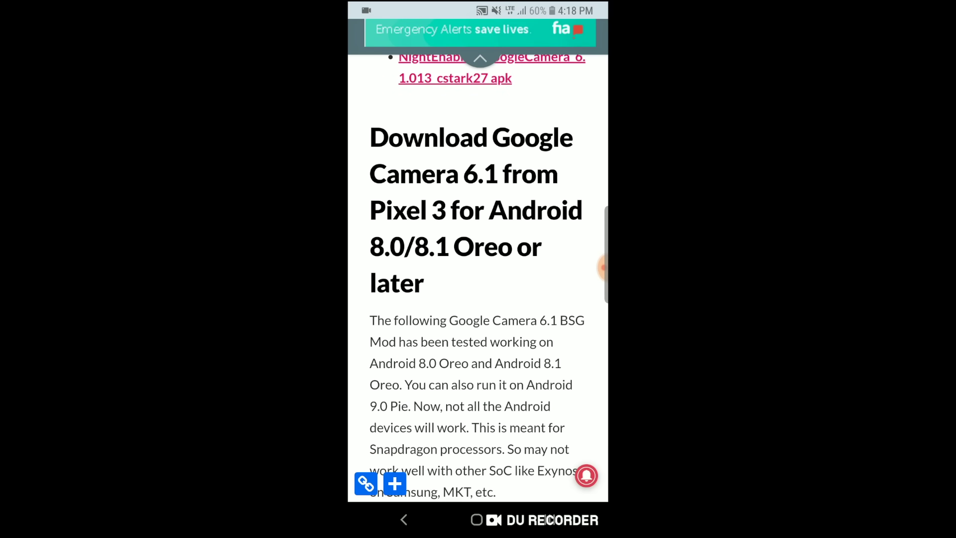
scroll(478, 299, down, 3)
scroll(479, 298, down, 4)
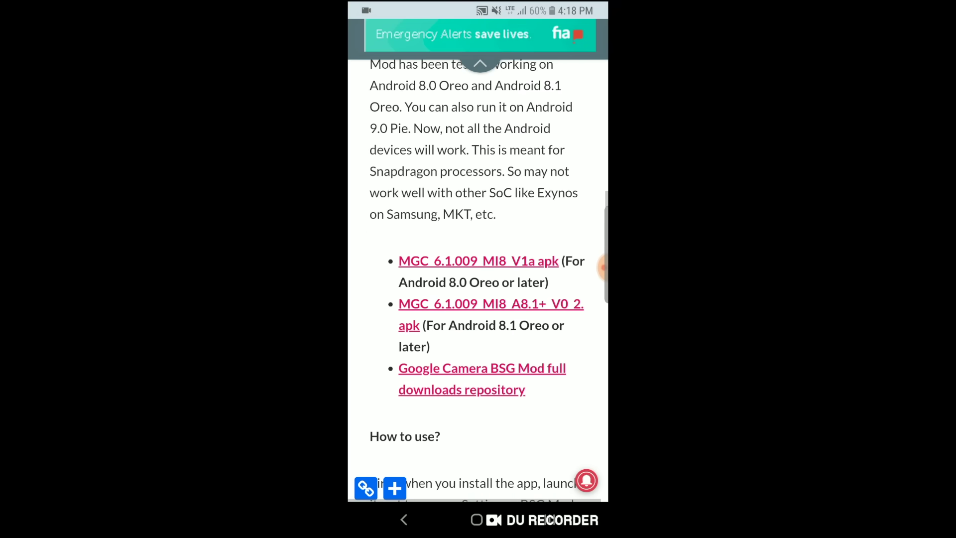
scroll(478, 299, down, 2)
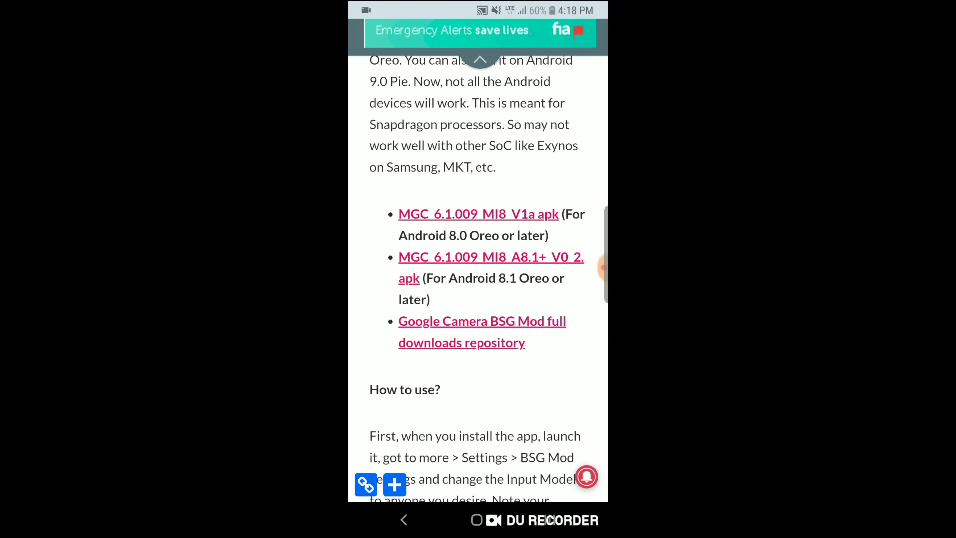
- Copy the MGC_6.1.009_MI8_V1a.apk link, load it in a new tab, and confirm the download
right_click(478, 214)
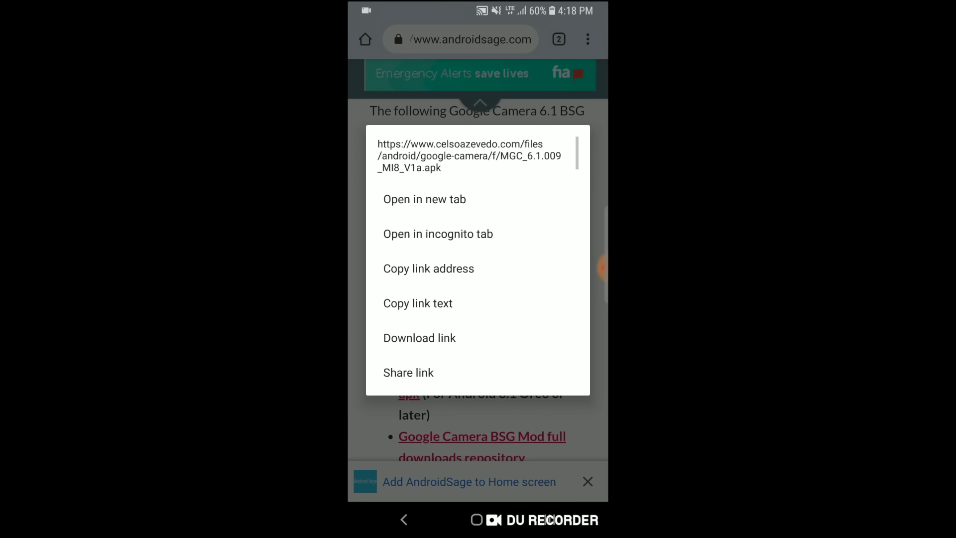
click(424, 198)
click(559, 39)
click(367, 38)
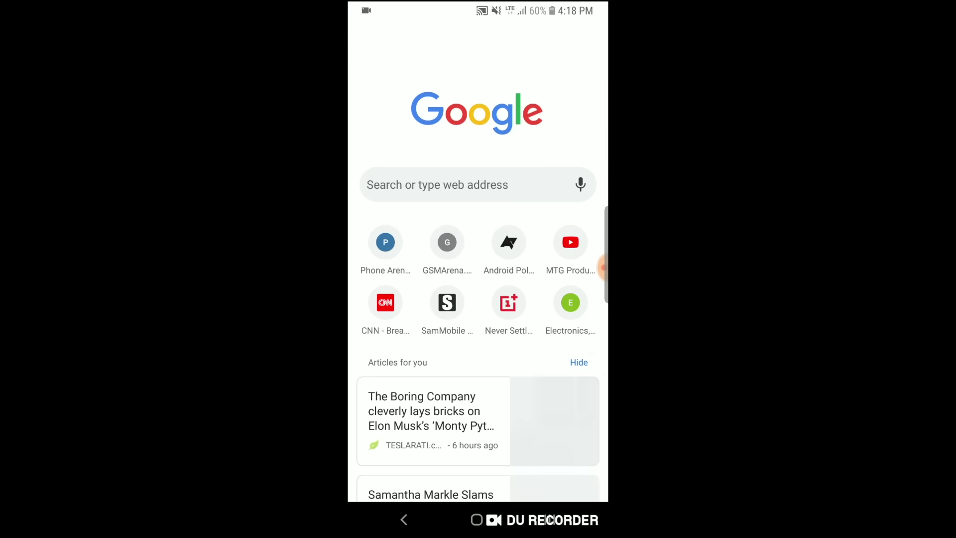
click(437, 185)
click(366, 39)
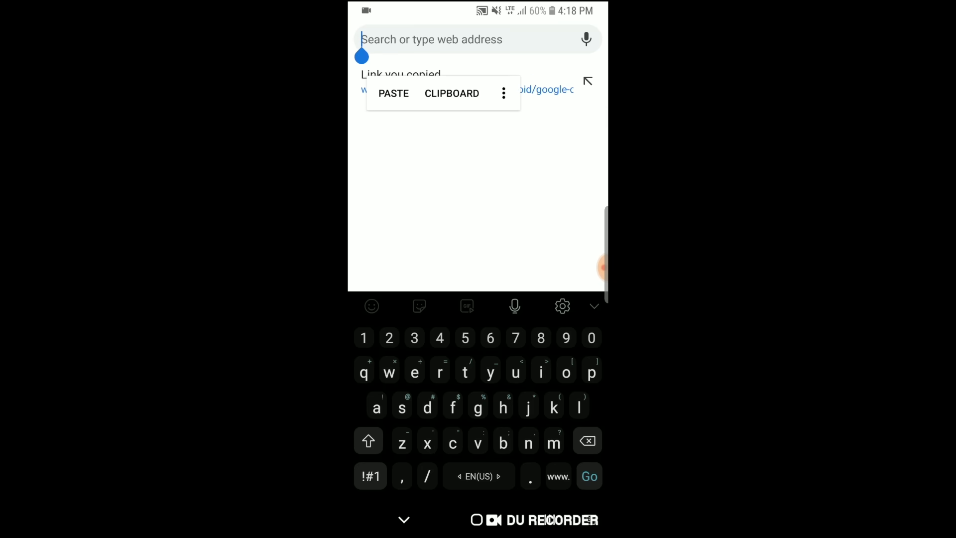
click(394, 92)
key(Return)
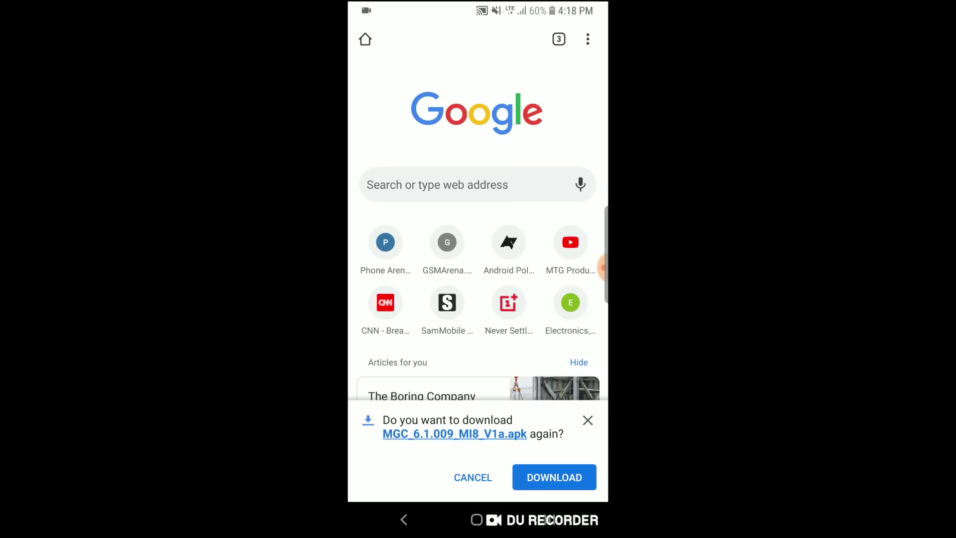
click(554, 478)
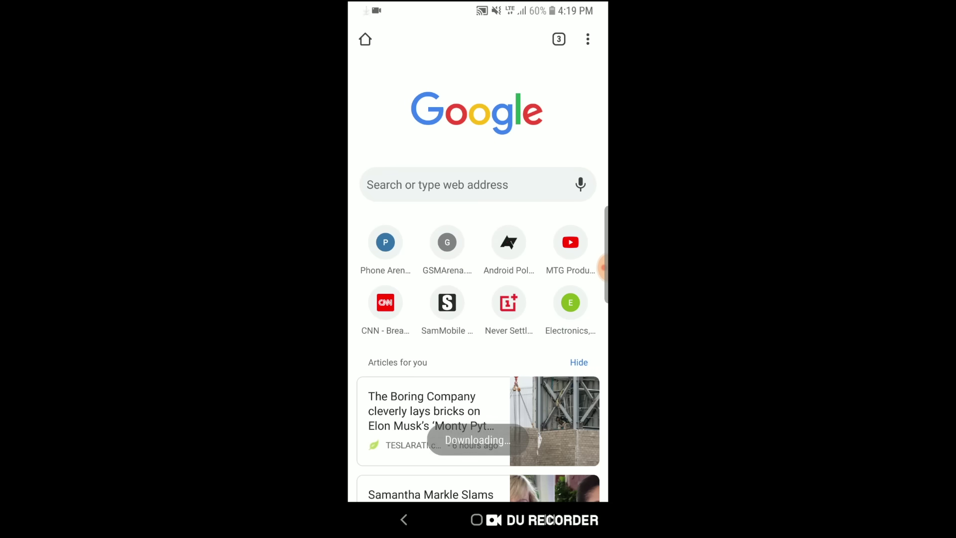
drag(479, 4, 478, 299)
- Open the downloaded APK from notifications and install the Camera update
click(478, 172)
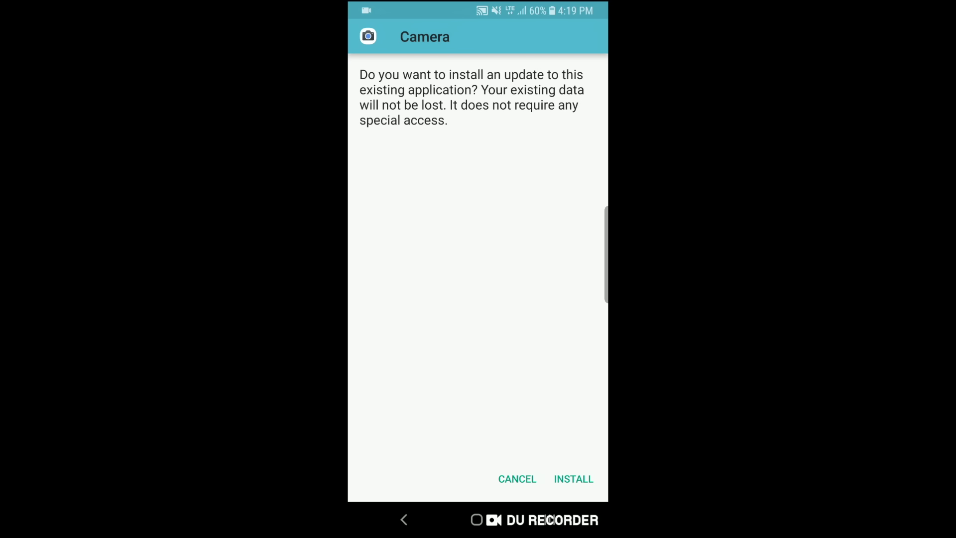
click(574, 478)
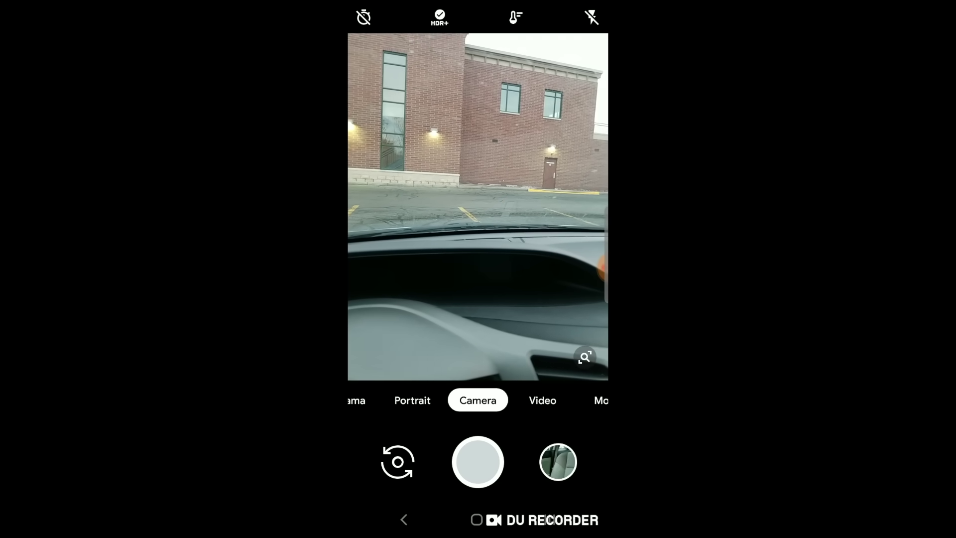
- Switch to Portrait, then Panorama, then reveal the More modes including Night
click(412, 400)
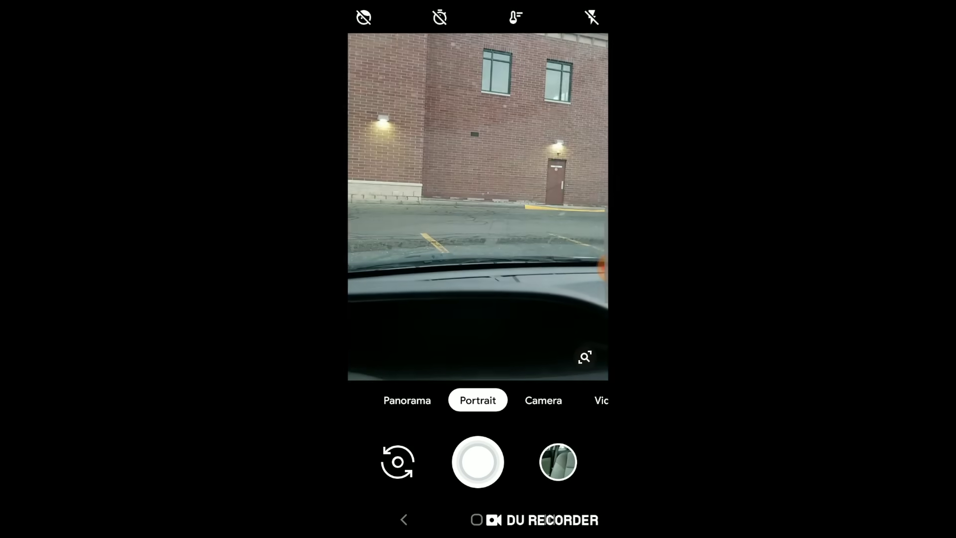
click(407, 400)
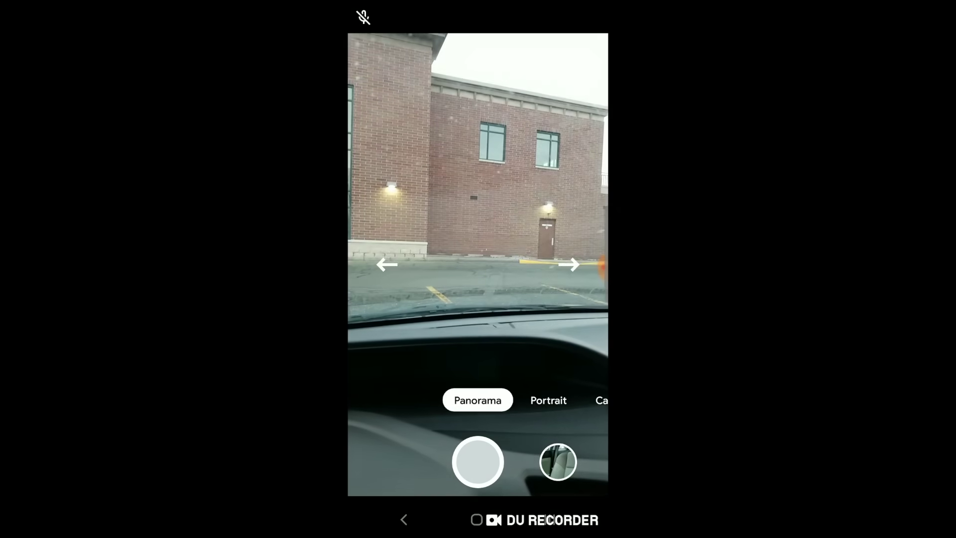
click(601, 400)
click(521, 400)
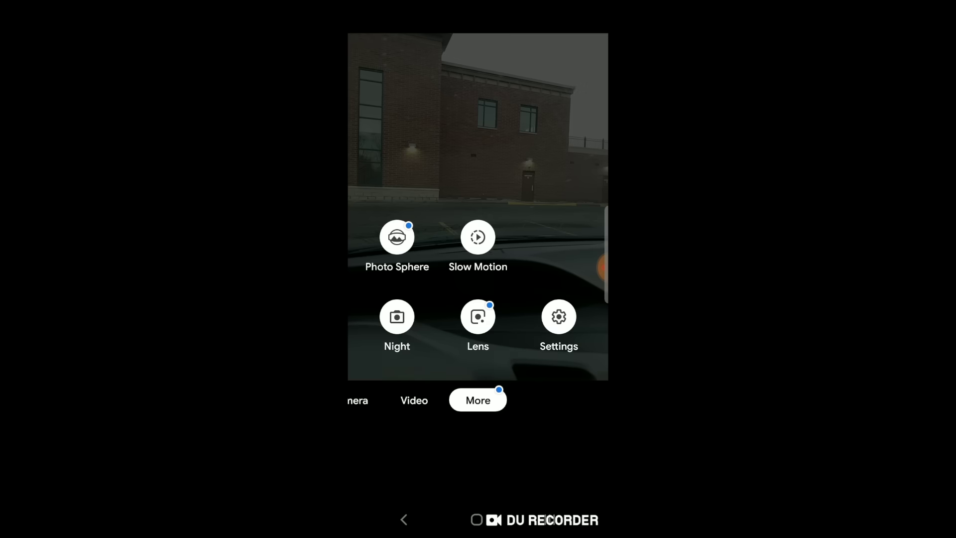